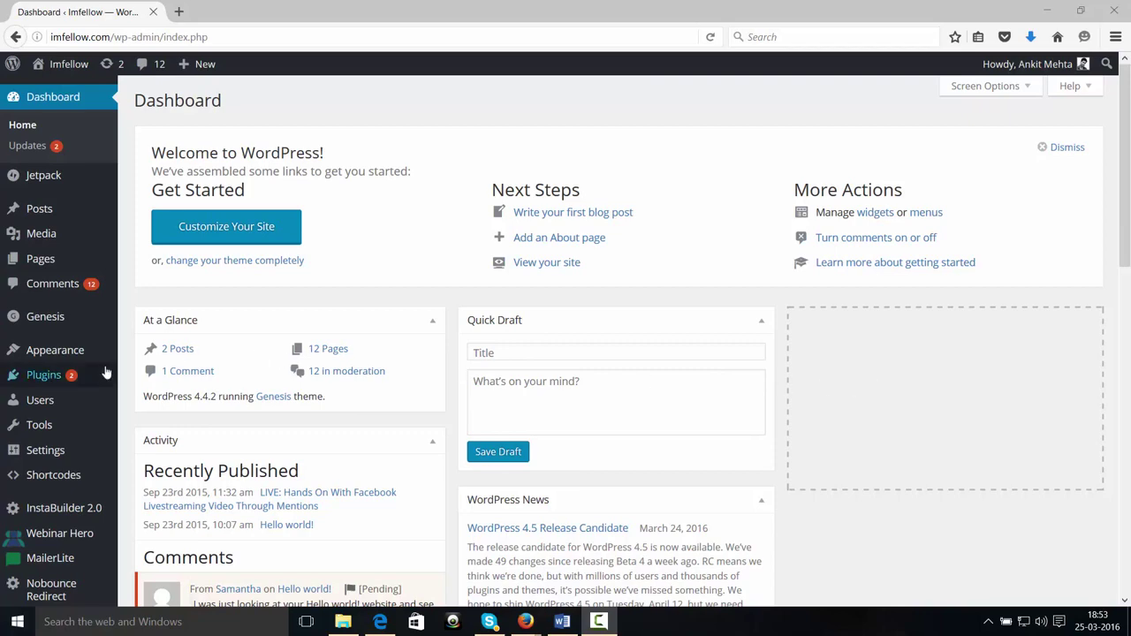
Open the Nobounce Redirect plugin settings and view the Back Button redirect options.
{"action": "scroll", "coordinate": [63, 440], "scroll_direction": "down", "scroll_amount": 3}
{"action": "mouse_move", "coordinate": [50, 554]}
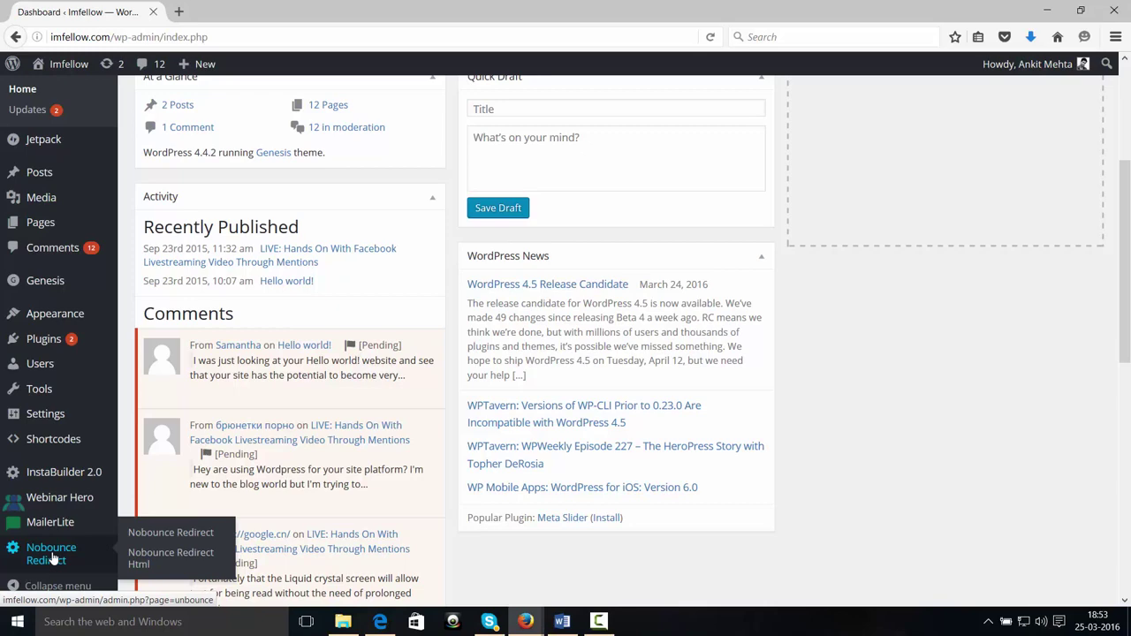
{"action": "left_click", "coordinate": [51, 556]}
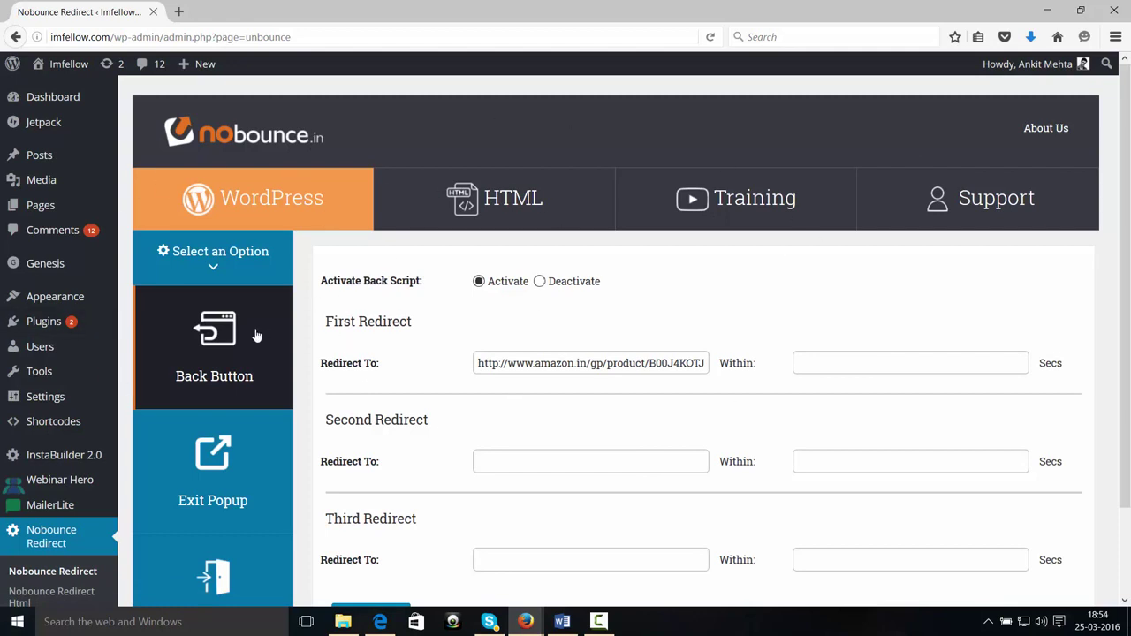
{"action": "scroll", "coordinate": [254, 336], "scroll_direction": "down", "scroll_amount": 2}
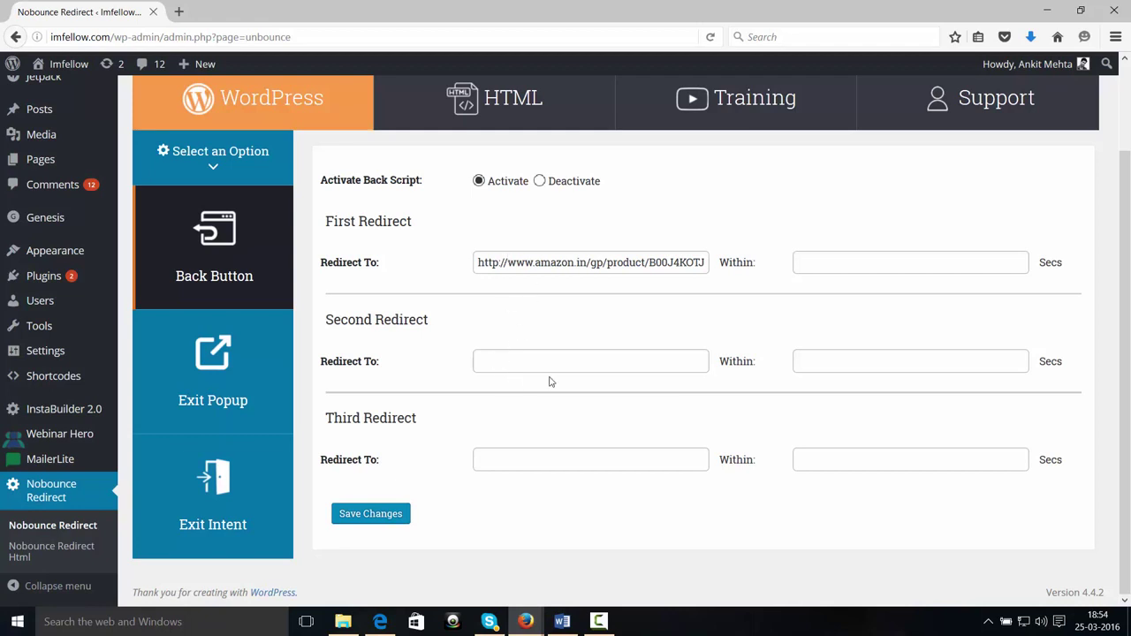
Examine the destination URL entered for the First Redirect.
{"action": "left_click_drag", "start_coordinate": [478, 262], "coordinate": [484, 262]}
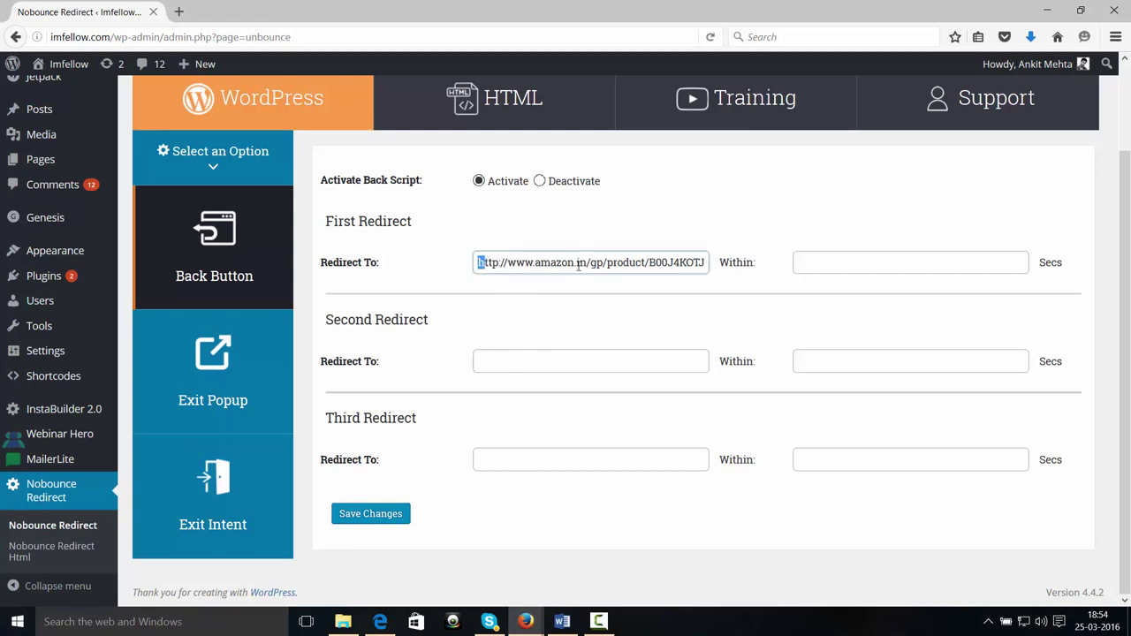
{"action": "left_click", "coordinate": [753, 265]}
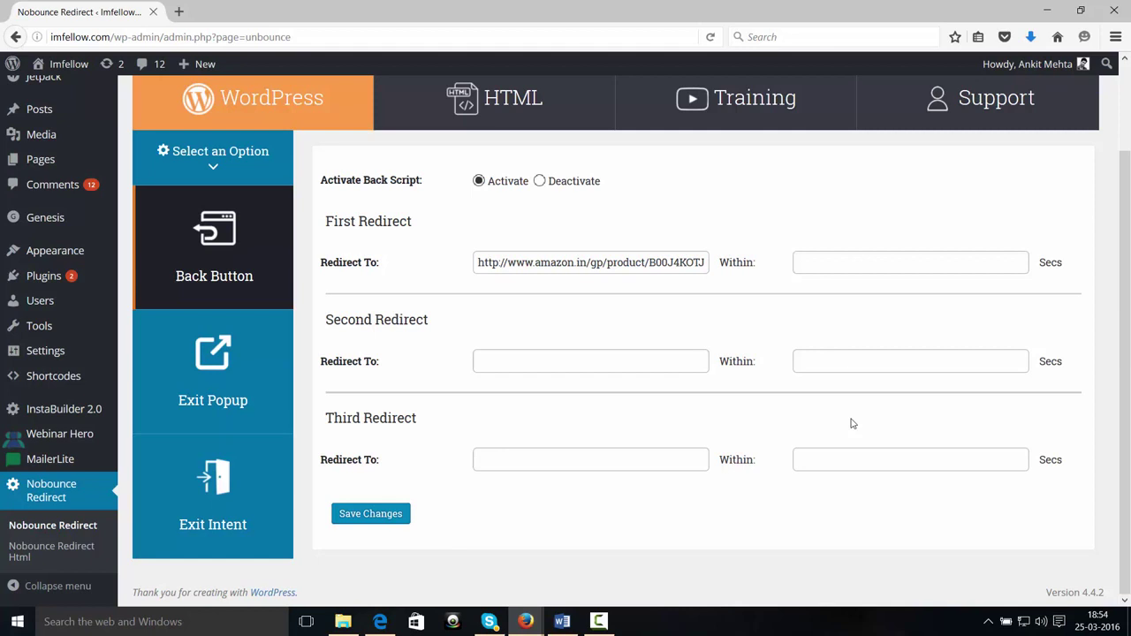
{"action": "double_click", "coordinate": [568, 263]}
{"action": "left_click_drag", "start_coordinate": [475, 266], "coordinate": [733, 263]}
{"action": "left_click", "coordinate": [656, 262]}
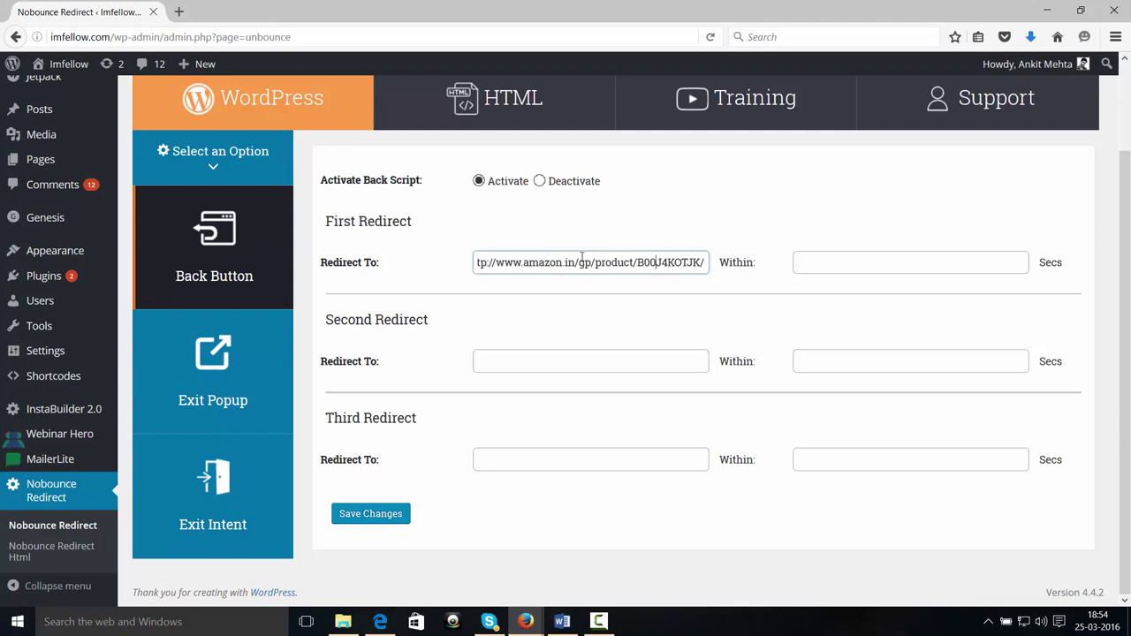
{"action": "left_click", "coordinate": [528, 263]}
{"action": "left_click_drag", "start_coordinate": [481, 263], "coordinate": [668, 263]}
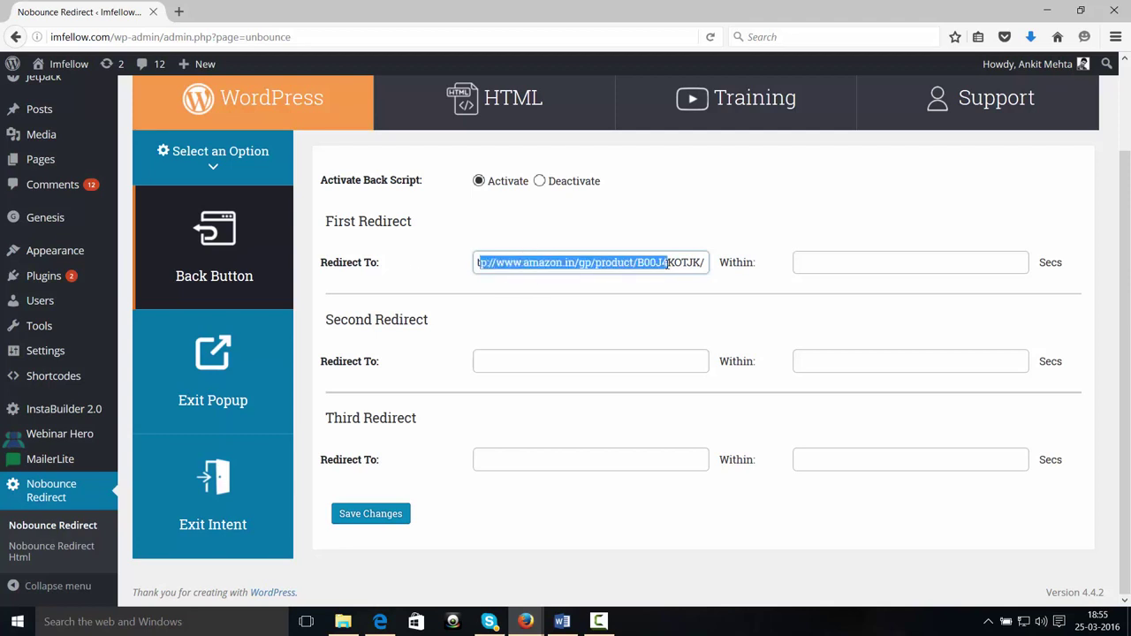
{"action": "left_click", "coordinate": [480, 262]}
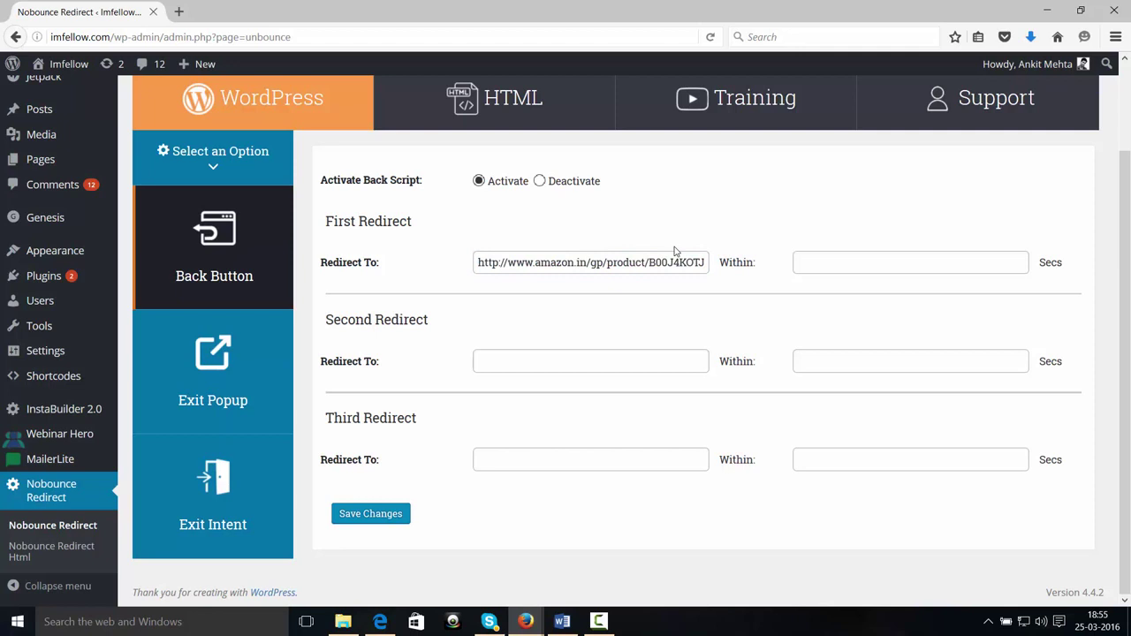
{"action": "left_click", "coordinate": [821, 262]}
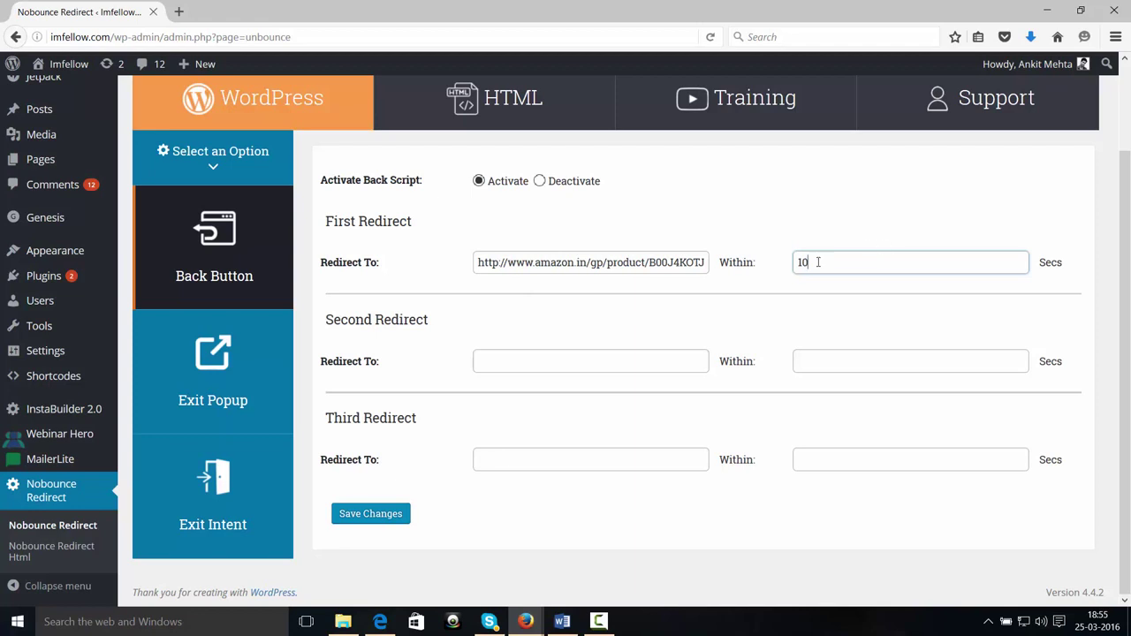
{"action": "left_click", "coordinate": [548, 362]}
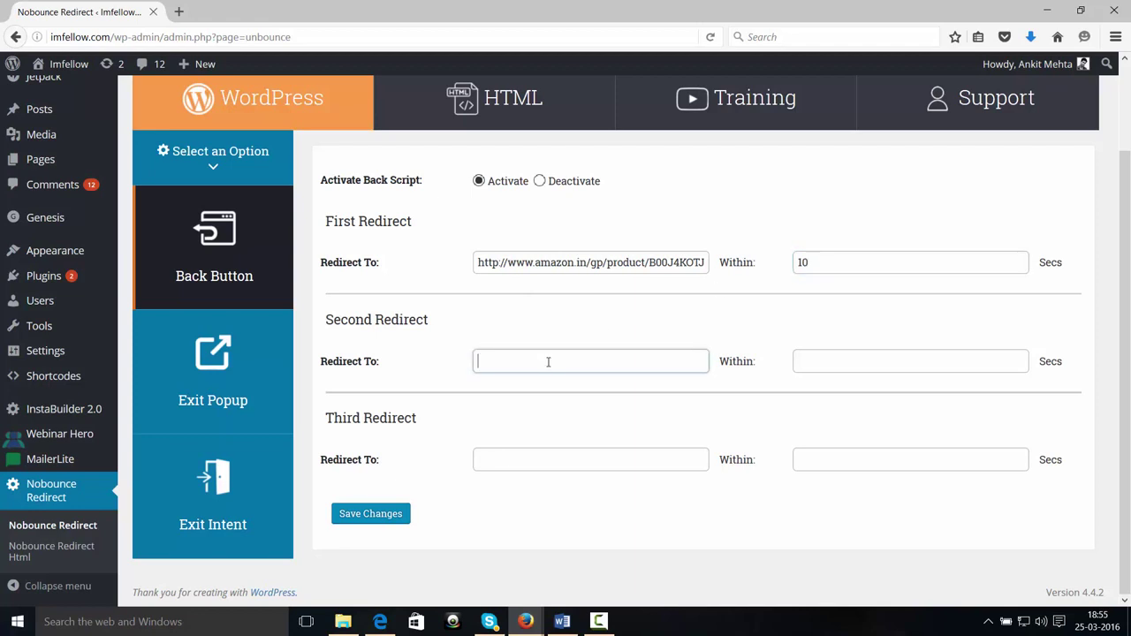
{"action": "type", "text": "www.faceboo"}
{"action": "key", "text": "BackSpace"}
{"action": "key", "text": "BackSpace"}
{"action": "key", "text": "BackSpace"}
{"action": "key", "text": "BackSpace"}
{"action": "type", "text": ".com"}
{"action": "key", "text": "Tab"}
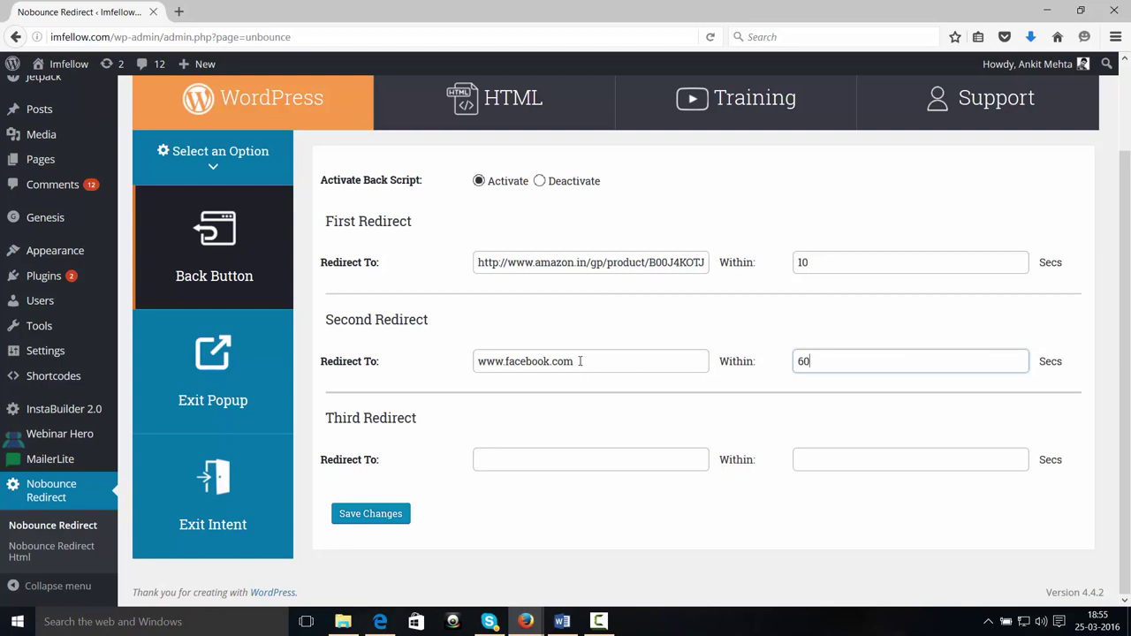
Clear the Second Redirect's URL and time and the First Redirect's time, and save the changes.
{"action": "left_click_drag", "start_coordinate": [580, 361], "coordinate": [466, 365]}
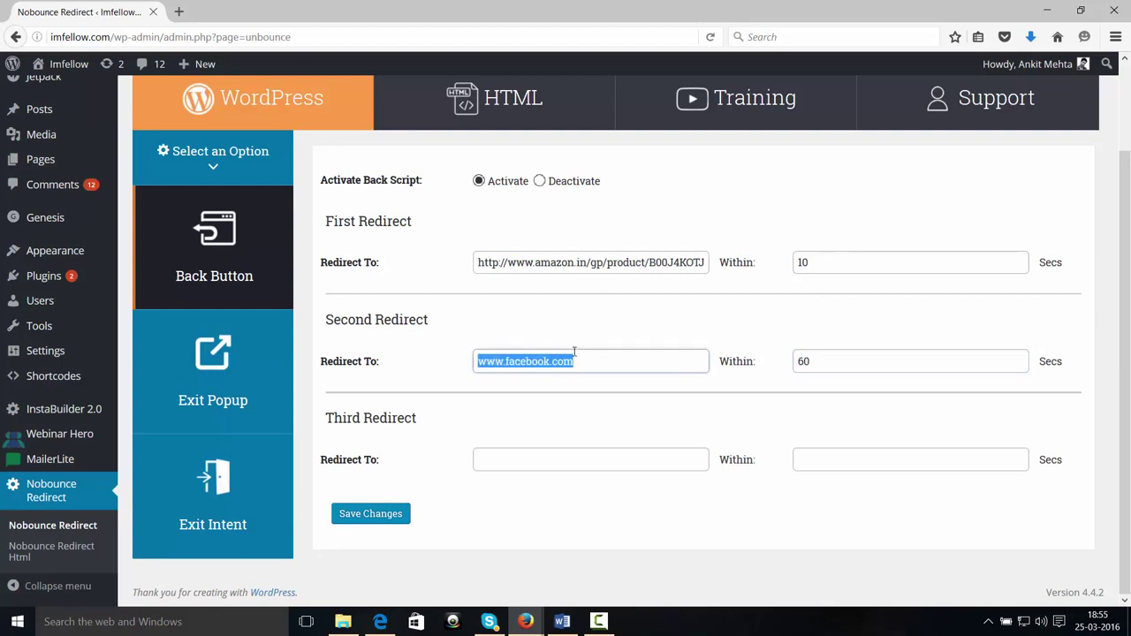
{"action": "key", "text": "BackSpace"}
{"action": "double_click", "coordinate": [808, 362]}
{"action": "key", "text": "BackSpace"}
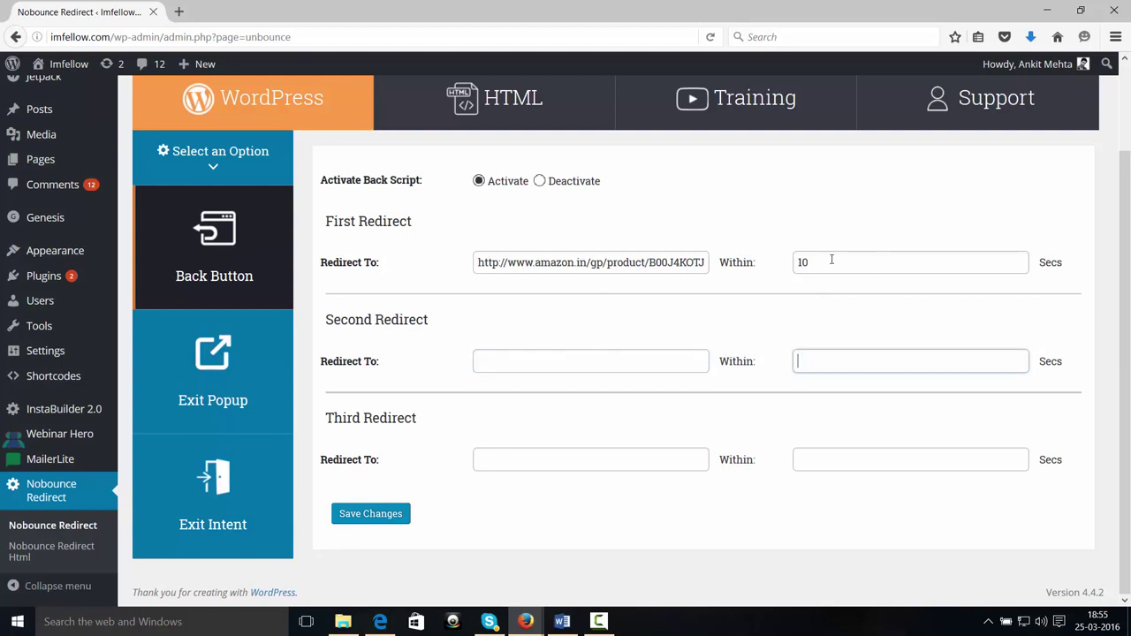
{"action": "double_click", "coordinate": [830, 261]}
{"action": "key", "text": "BackSpace"}
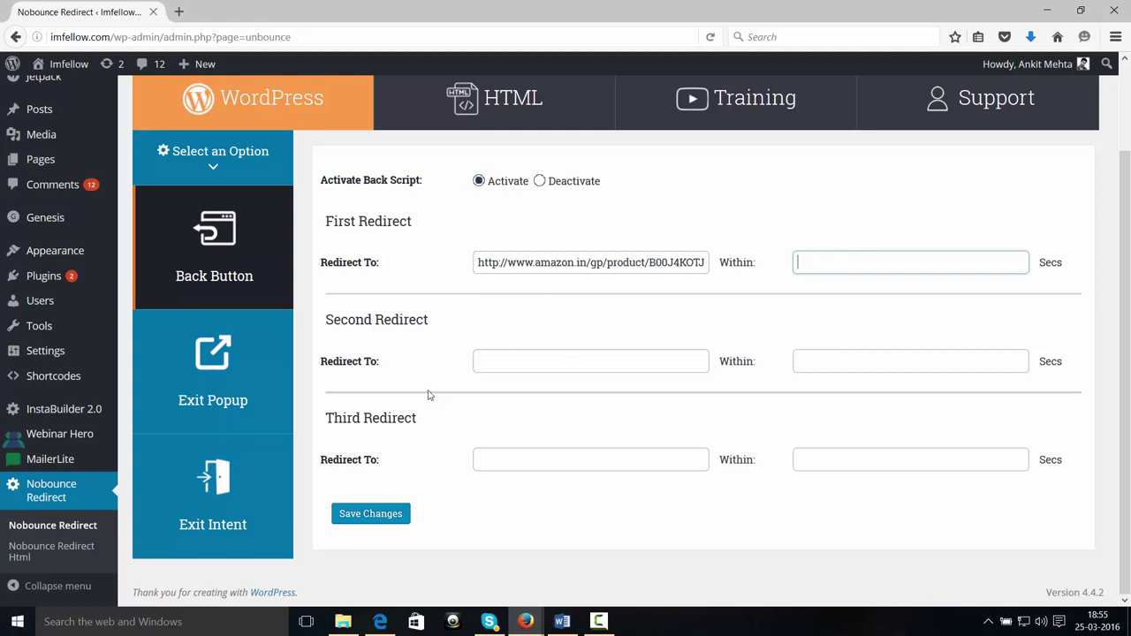
{"action": "left_click", "coordinate": [371, 523]}
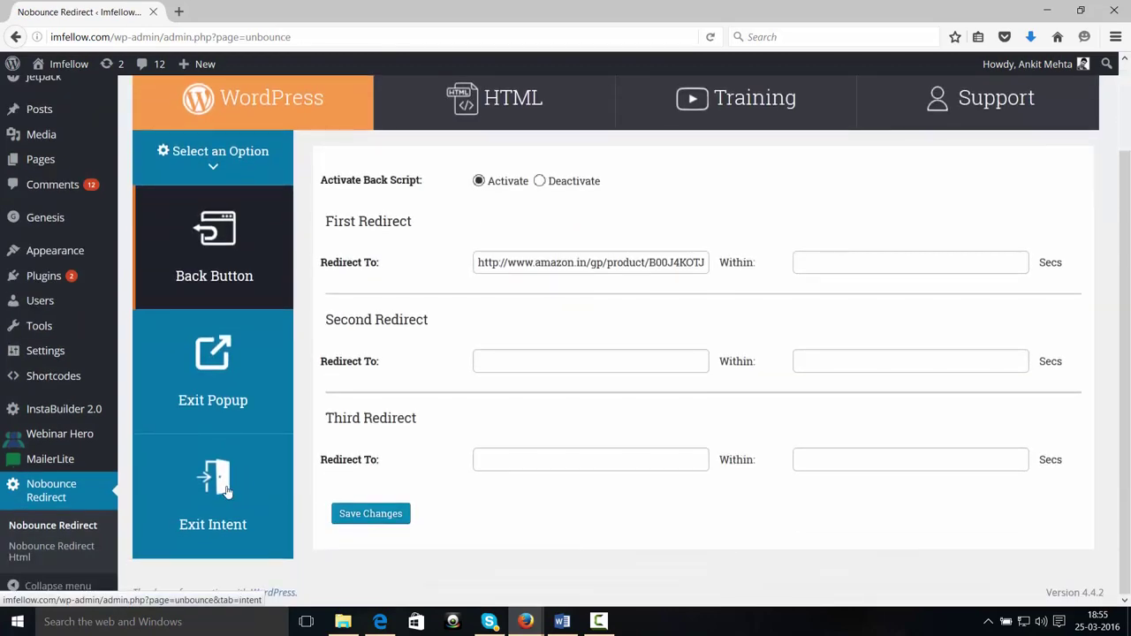
Deactivate the Exit Intent script and save the changes.
{"action": "left_click", "coordinate": [227, 492]}
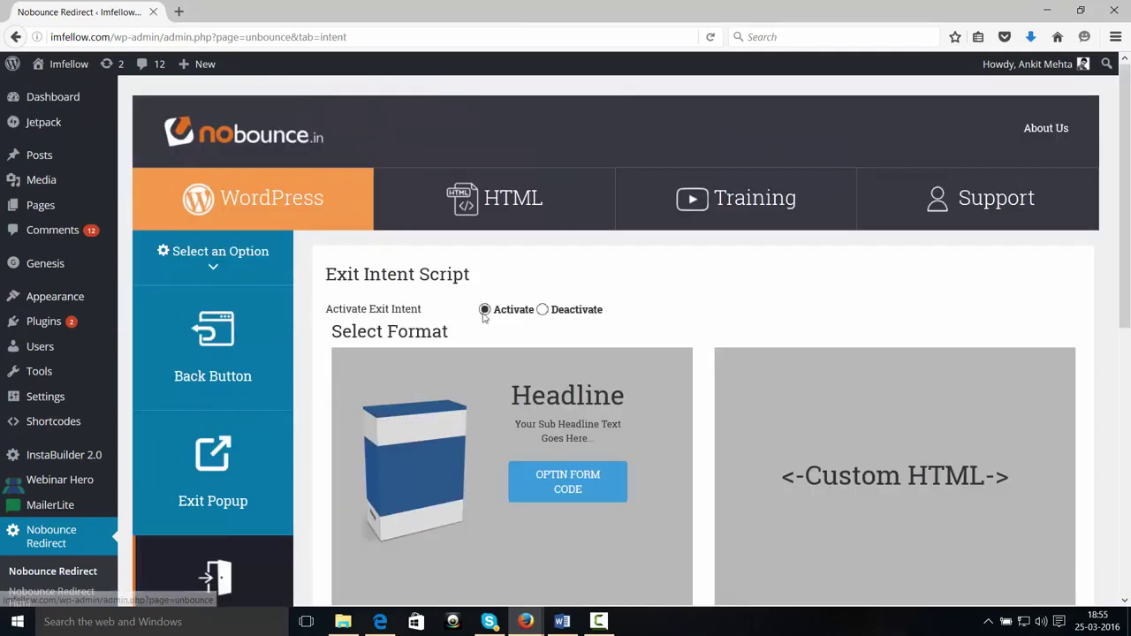
{"action": "left_click", "coordinate": [543, 309]}
{"action": "scroll", "coordinate": [760, 291], "scroll_direction": "down", "scroll_amount": 6}
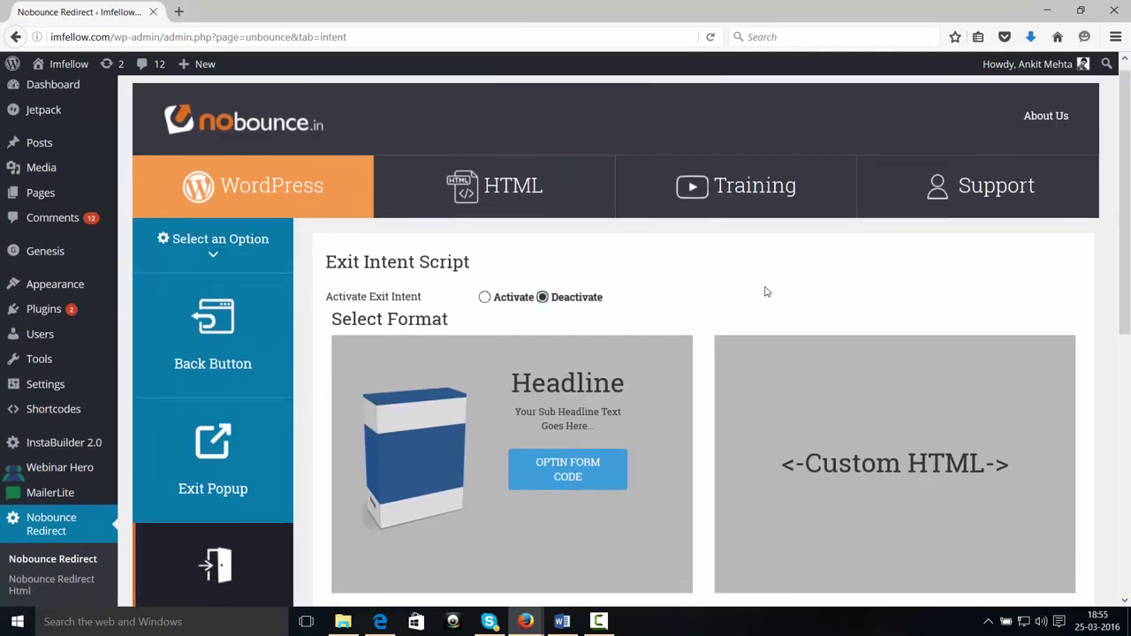
{"action": "left_click", "coordinate": [370, 523]}
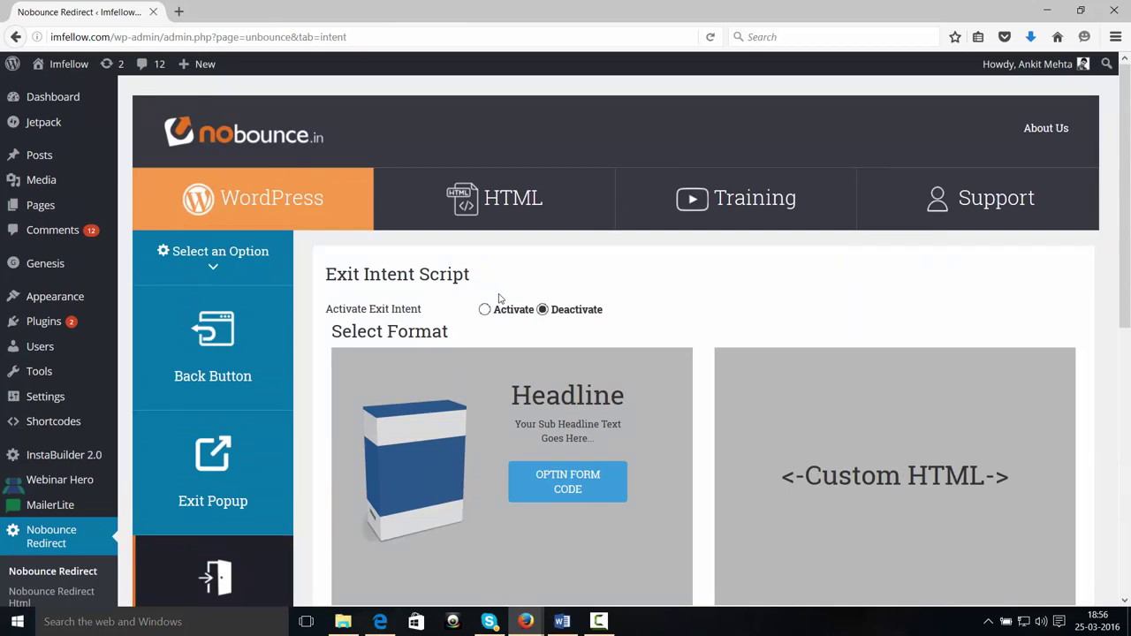
Open google.com in a new tab and search for imfellow.
{"action": "key", "text": "ctrl+t"}
{"action": "type", "text": "goog"}
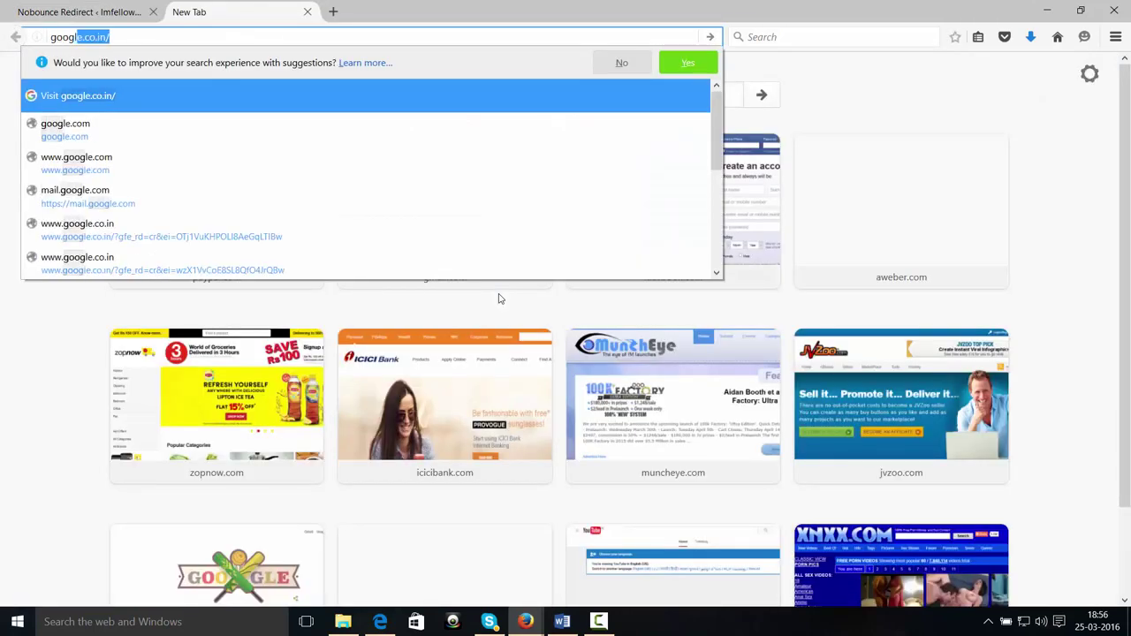
{"action": "type", "text": "le.com"}
{"action": "key", "text": "Return"}
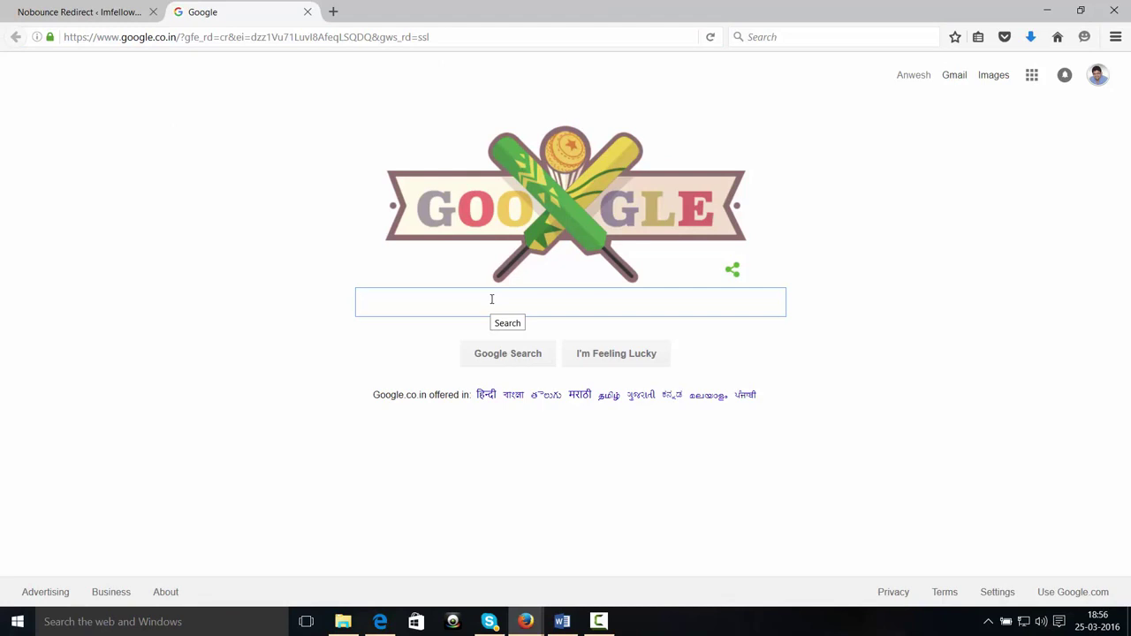
{"action": "left_click", "coordinate": [492, 299]}
{"action": "type", "text": "imfellow"}
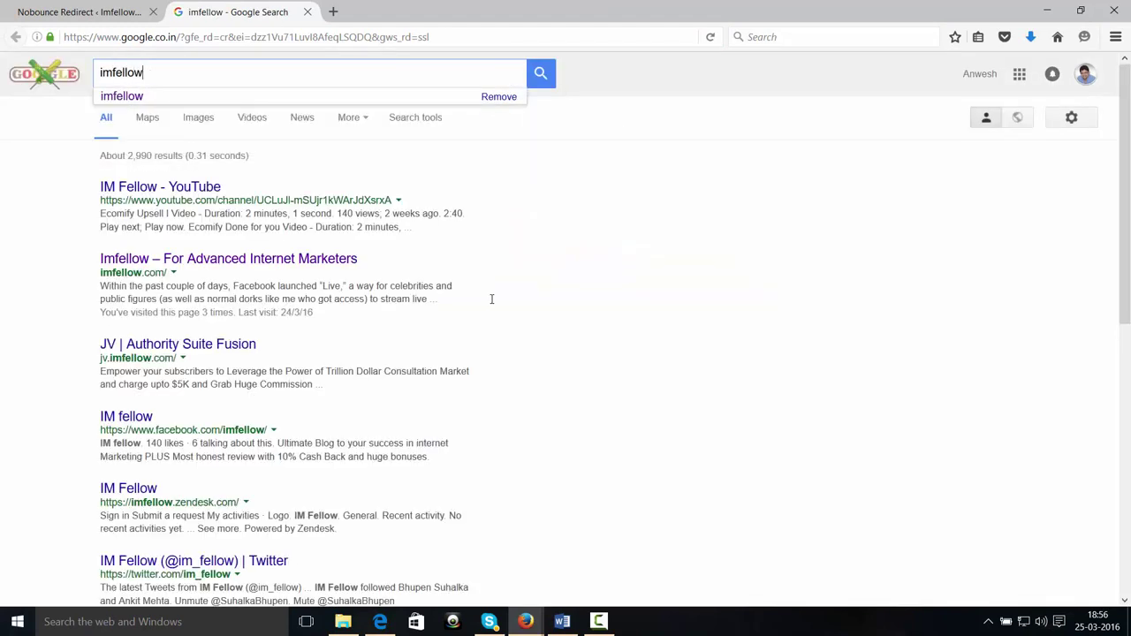
{"action": "key", "text": "Return"}
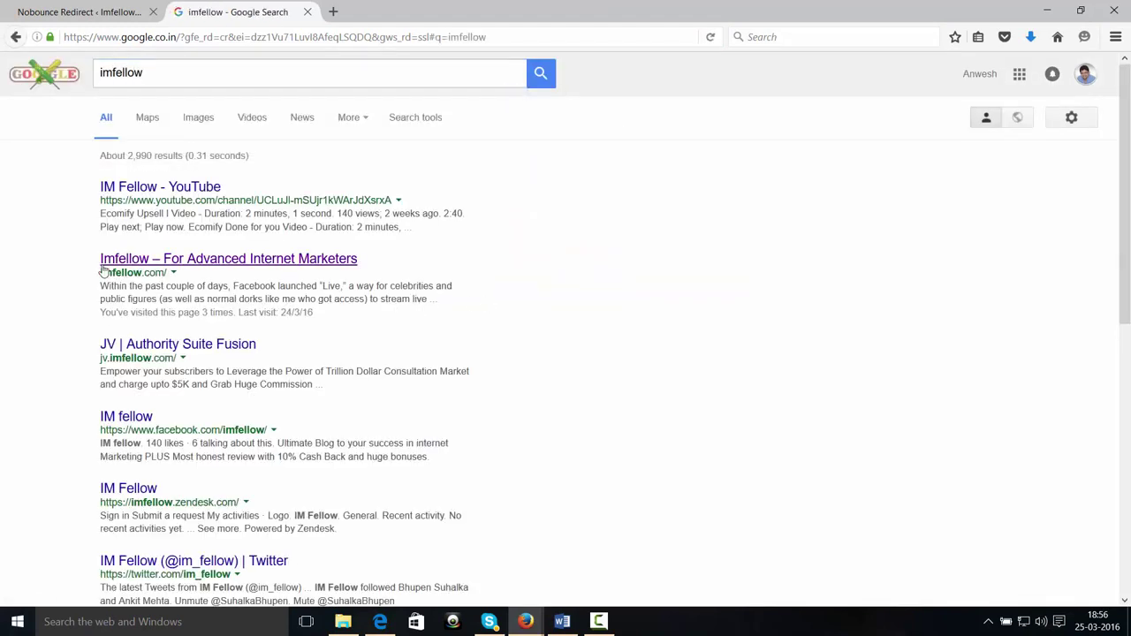
Open the imfellow.com search result and test the back-button redirect by returning to the earlier Imfellow page in the history.
{"action": "left_click", "coordinate": [213, 265]}
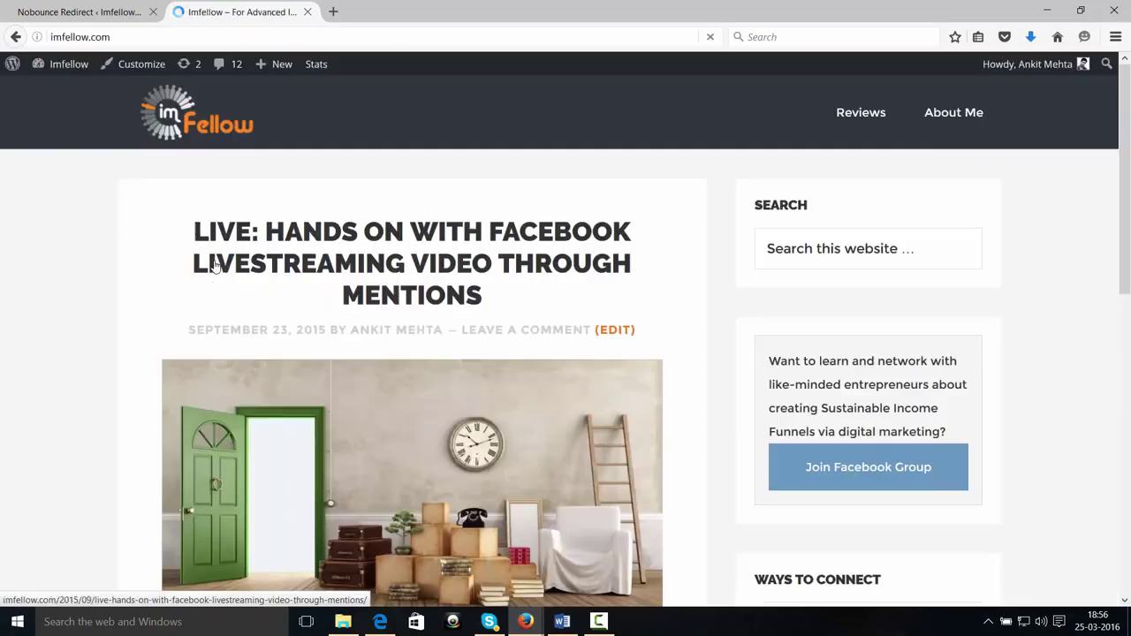
{"action": "scroll", "coordinate": [631, 366], "scroll_direction": "down", "scroll_amount": 7}
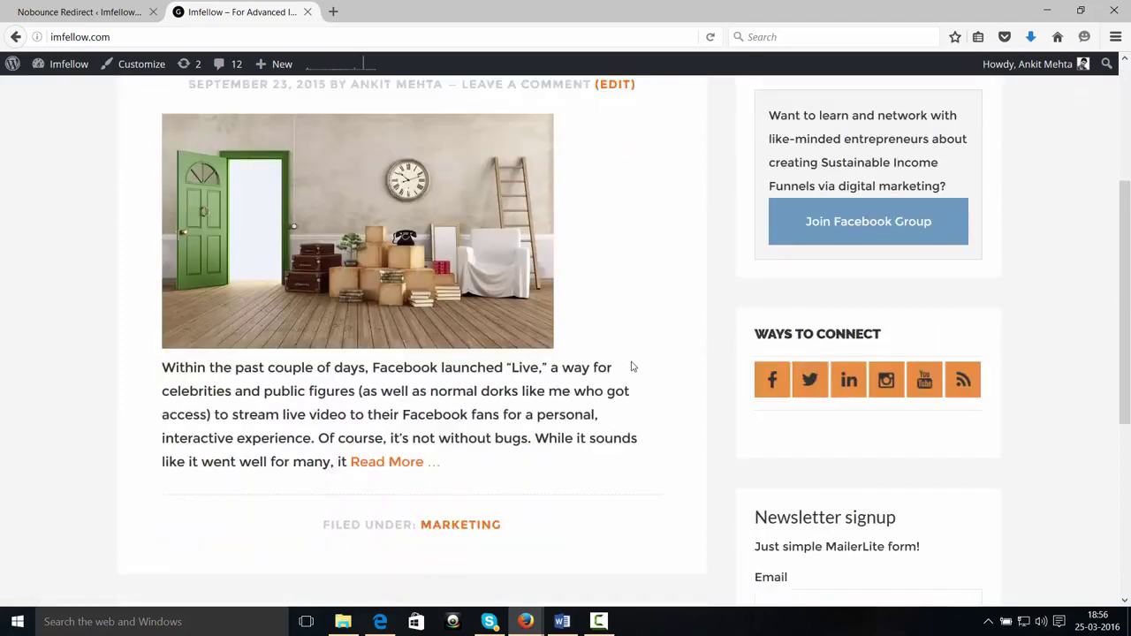
{"action": "scroll", "coordinate": [636, 368], "scroll_direction": "up", "scroll_amount": 4}
{"action": "scroll", "coordinate": [638, 368], "scroll_direction": "up", "scroll_amount": 3}
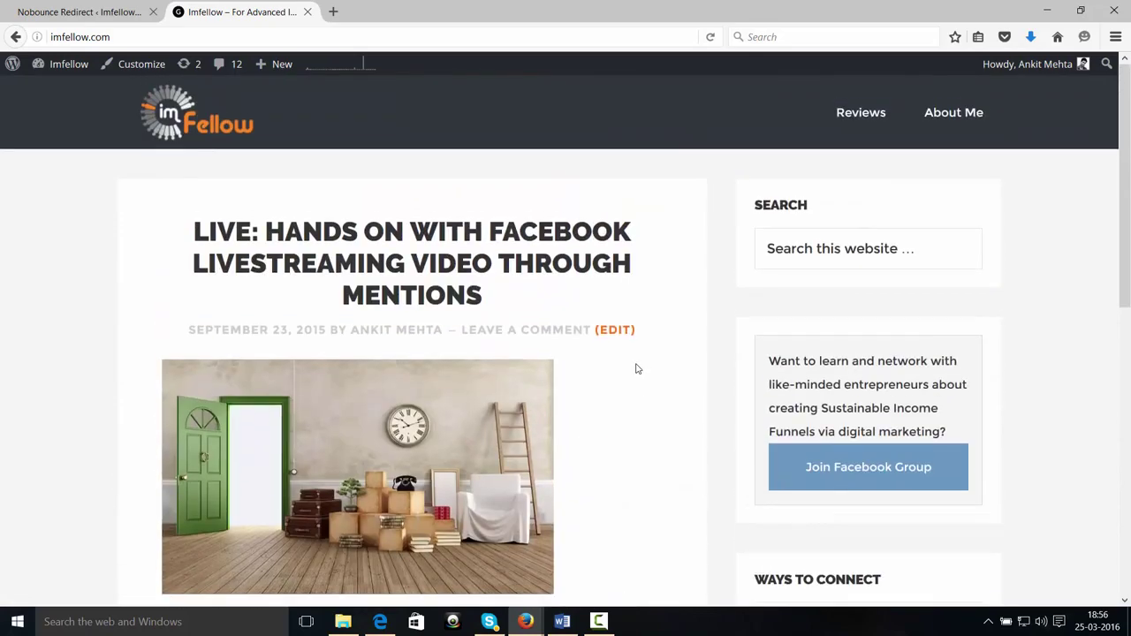
{"action": "left_click", "coordinate": [14, 40]}
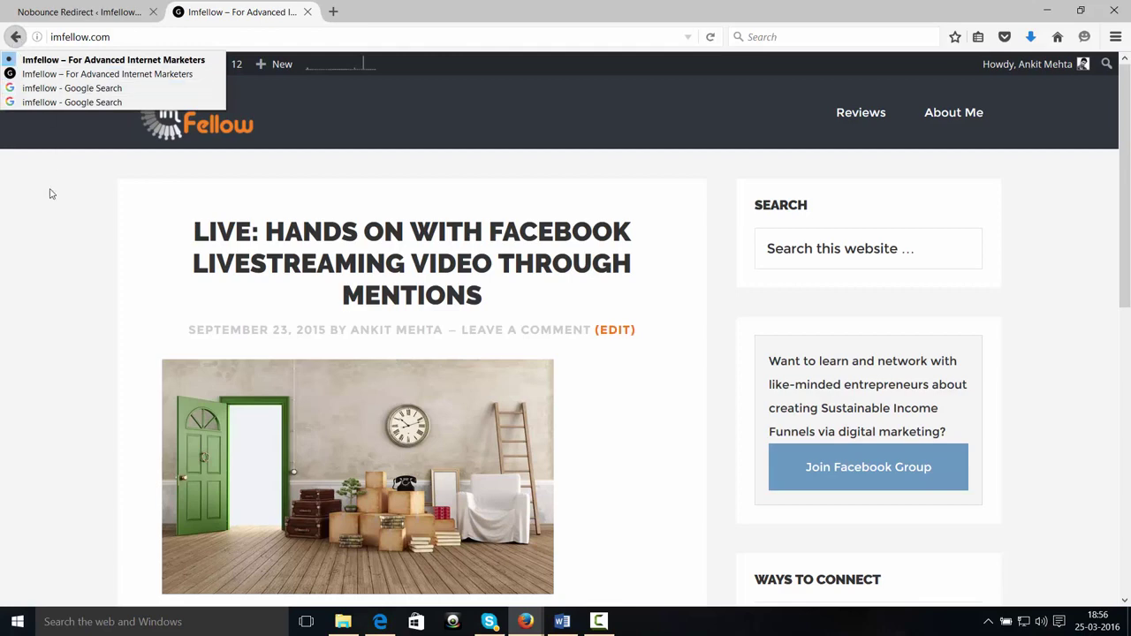
{"action": "left_click", "coordinate": [37, 77]}
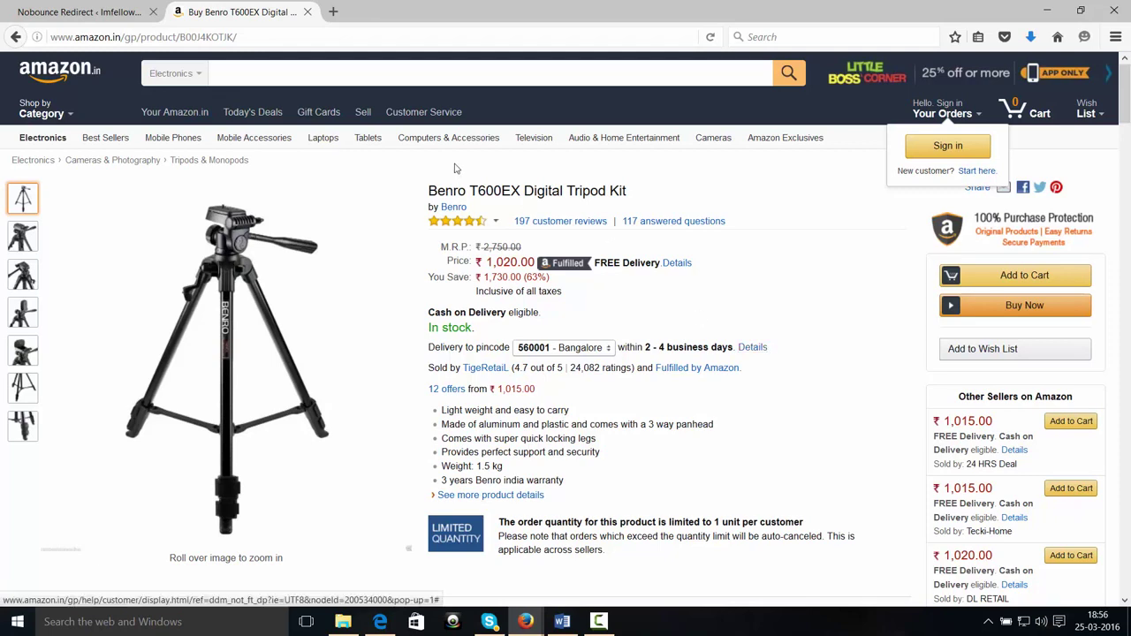
Return to the Nobounce Redirect settings tab and activate the Exit Intent script.
{"action": "left_click", "coordinate": [88, 12]}
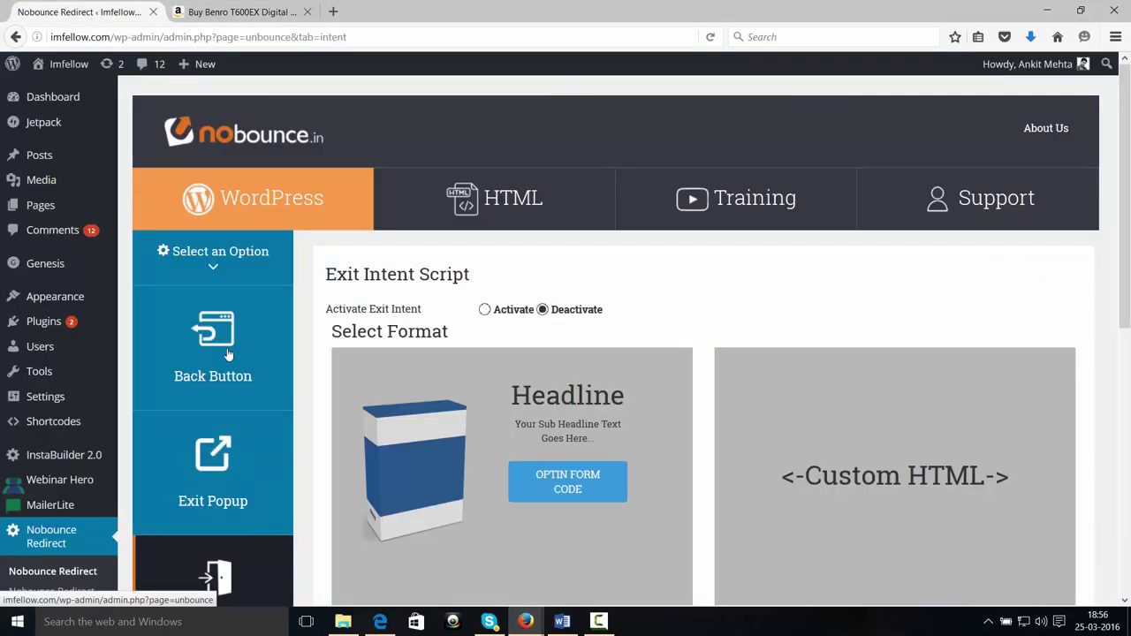
{"action": "scroll", "coordinate": [227, 353], "scroll_direction": "down", "scroll_amount": 3}
{"action": "scroll", "coordinate": [202, 432], "scroll_direction": "down", "scroll_amount": 2}
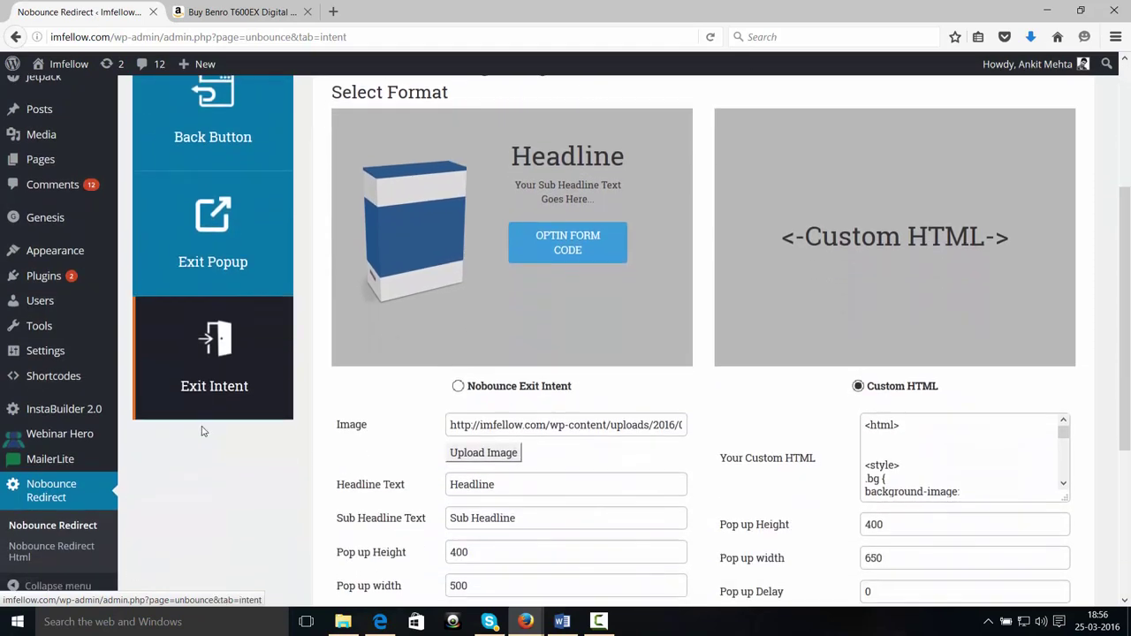
{"action": "left_click", "coordinate": [484, 309]}
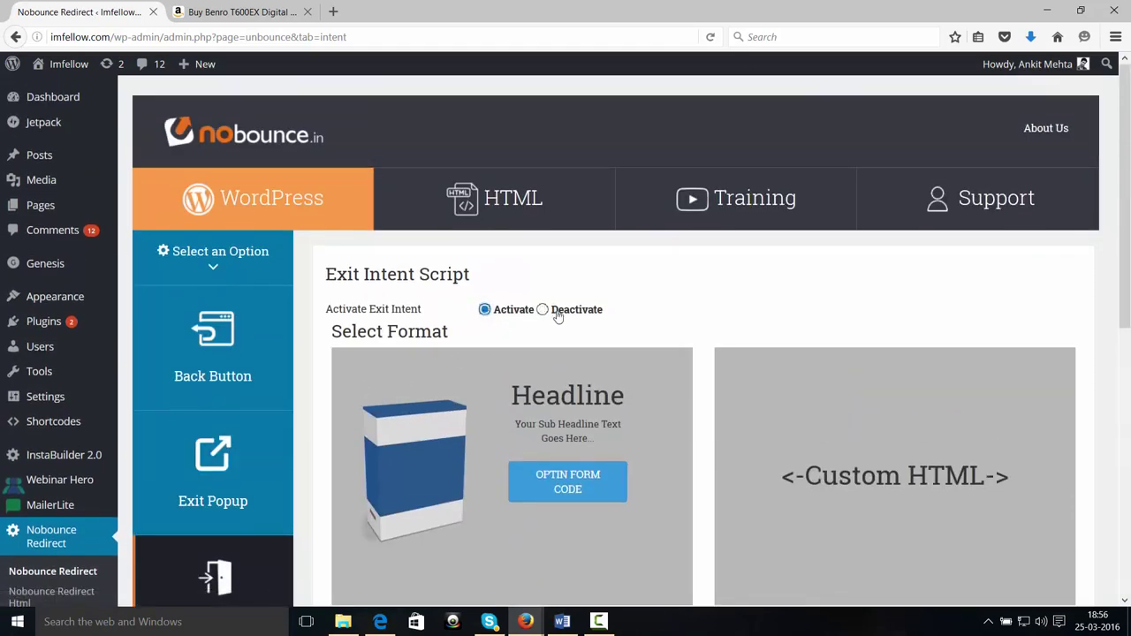
Examine the Nobounce Exit Intent and Custom HTML format settings, including the headline, sub headline and optin form code fields.
{"action": "scroll", "coordinate": [753, 311], "scroll_direction": "down", "scroll_amount": 3}
{"action": "scroll", "coordinate": [753, 306], "scroll_direction": "down", "scroll_amount": 3}
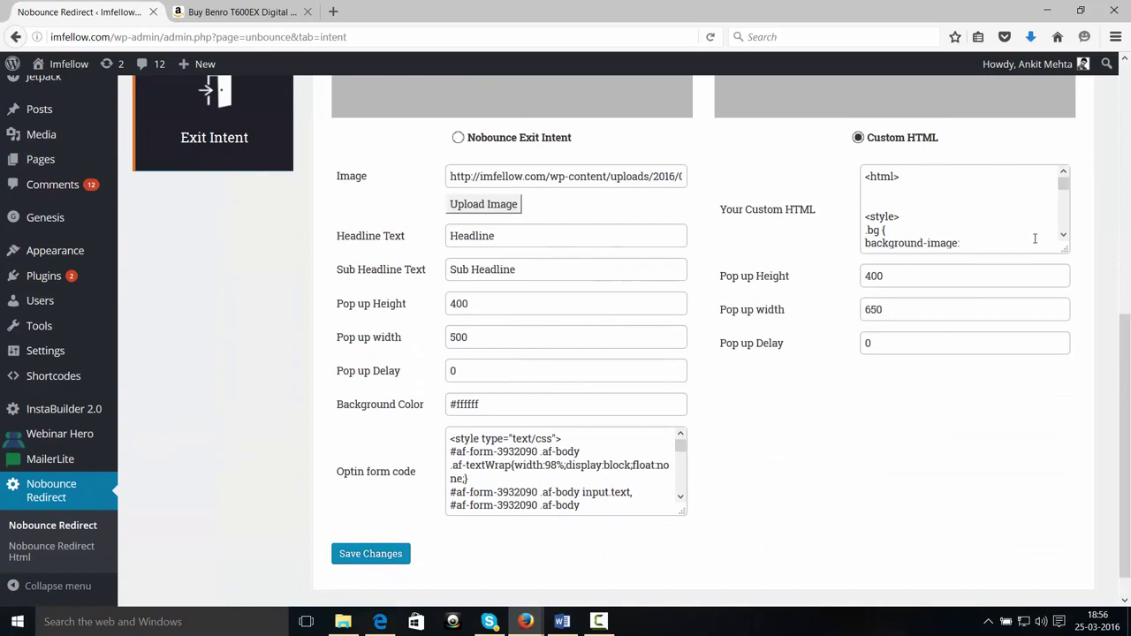
{"action": "scroll", "coordinate": [918, 246], "scroll_direction": "up", "scroll_amount": 1}
{"action": "scroll", "coordinate": [918, 245], "scroll_direction": "up", "scroll_amount": 1}
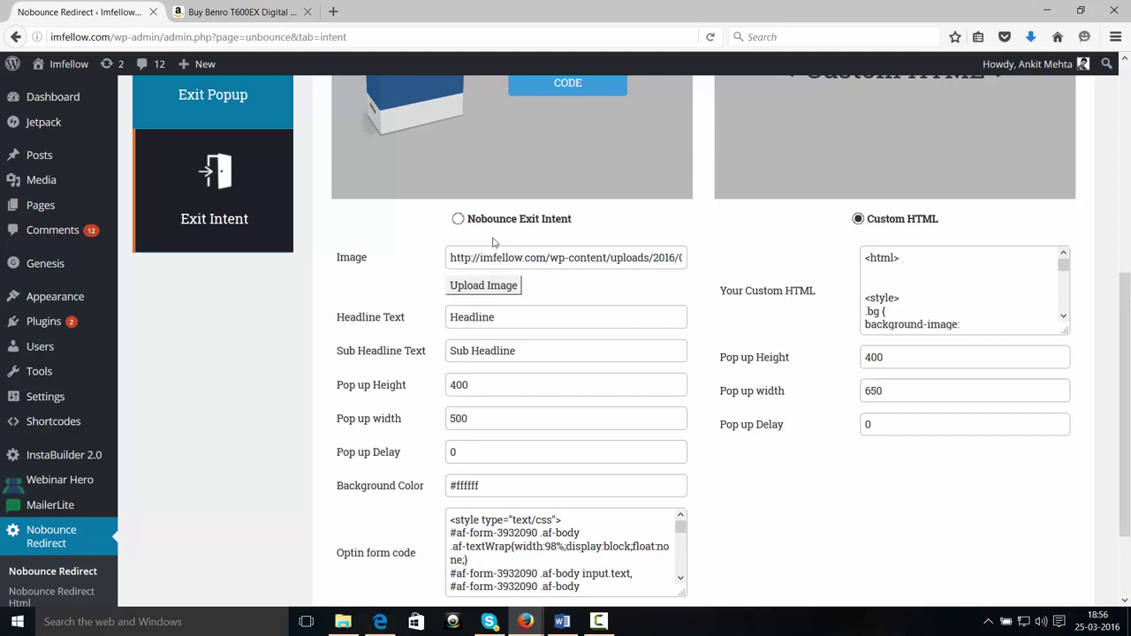
{"action": "scroll", "coordinate": [590, 261], "scroll_direction": "down", "scroll_amount": 1}
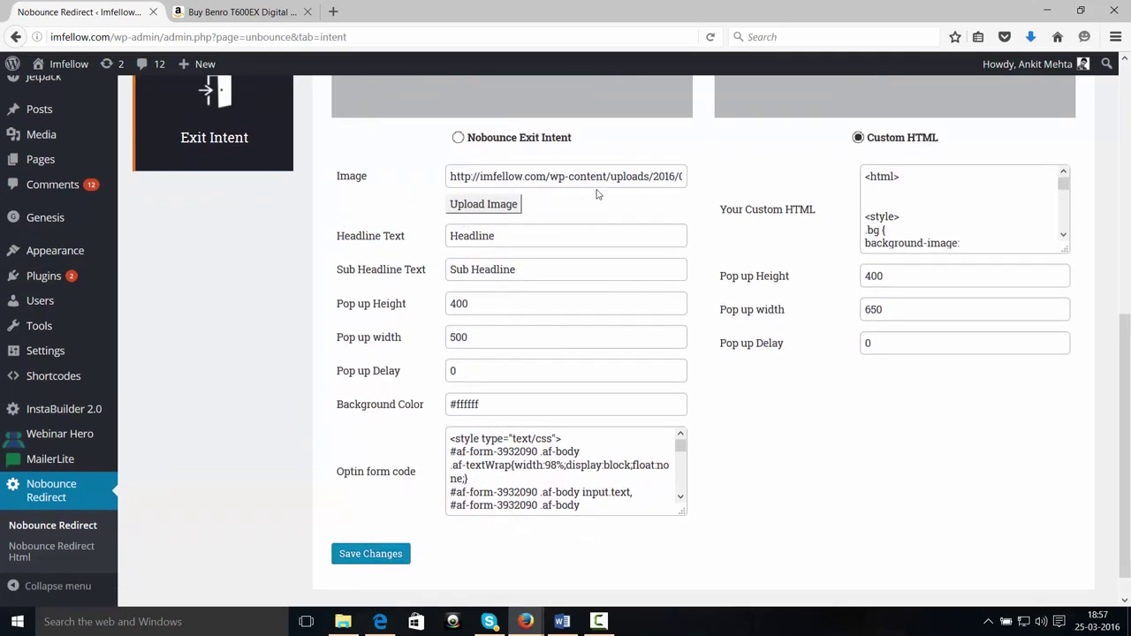
{"action": "left_click", "coordinate": [509, 235]}
{"action": "left_click", "coordinate": [507, 272]}
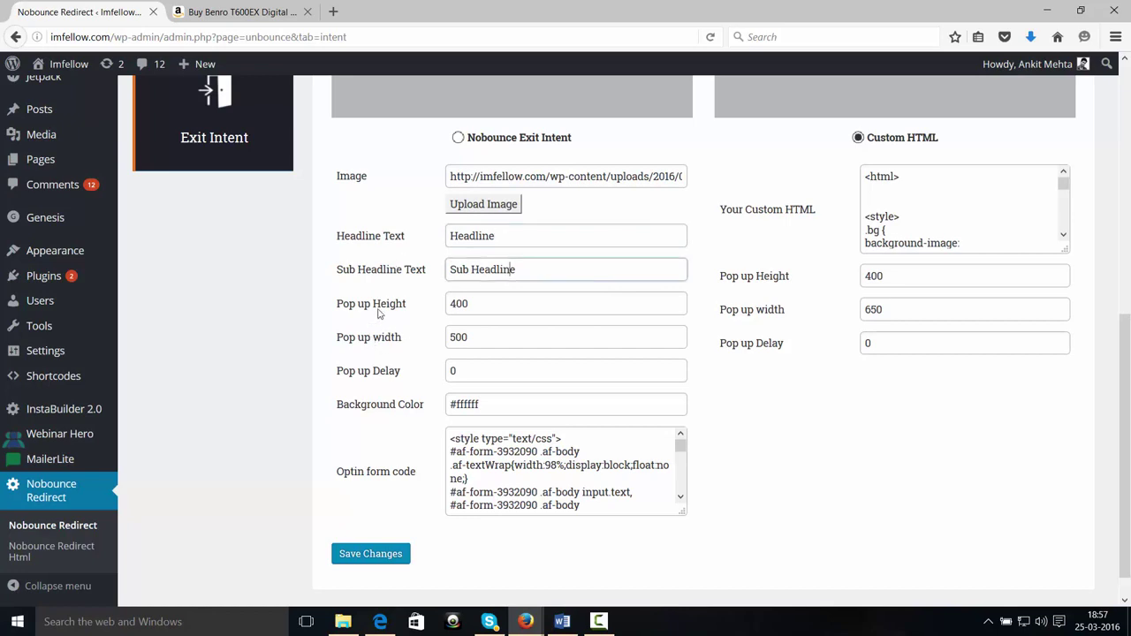
{"action": "left_click", "coordinate": [504, 453]}
{"action": "scroll", "coordinate": [521, 460], "scroll_direction": "up", "scroll_amount": 3}
{"action": "scroll", "coordinate": [606, 483], "scroll_direction": "down", "scroll_amount": 3}
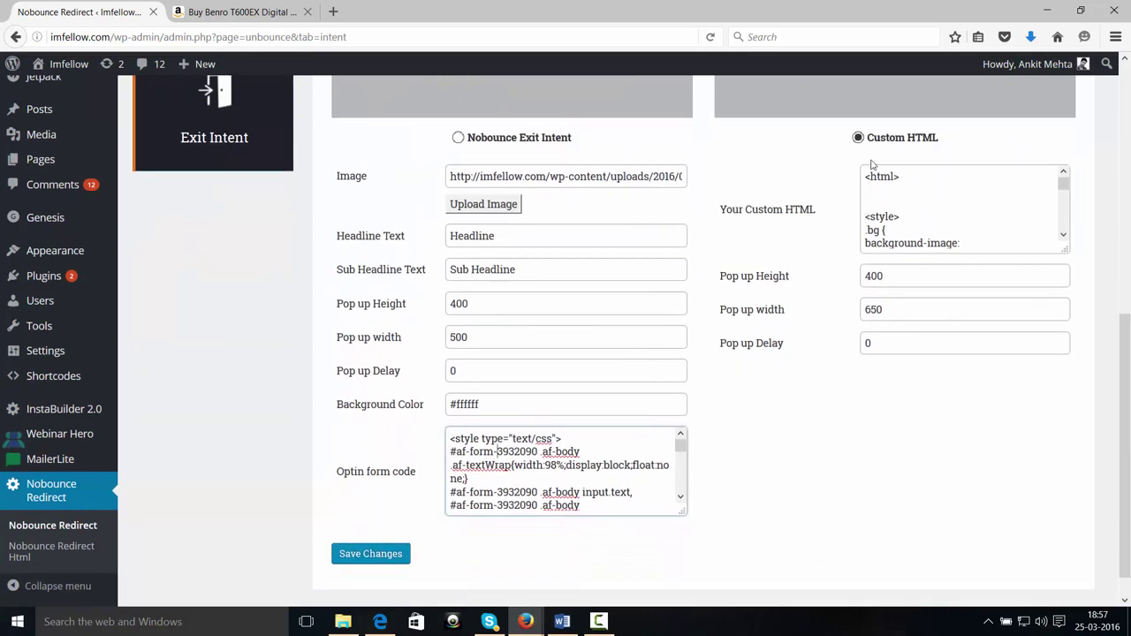
Save the Custom HTML exit intent settings and test the exit intent pop-up on imfellow.com in the Amazon product tab, dismissing it when shown.
{"action": "left_click", "coordinate": [358, 556]}
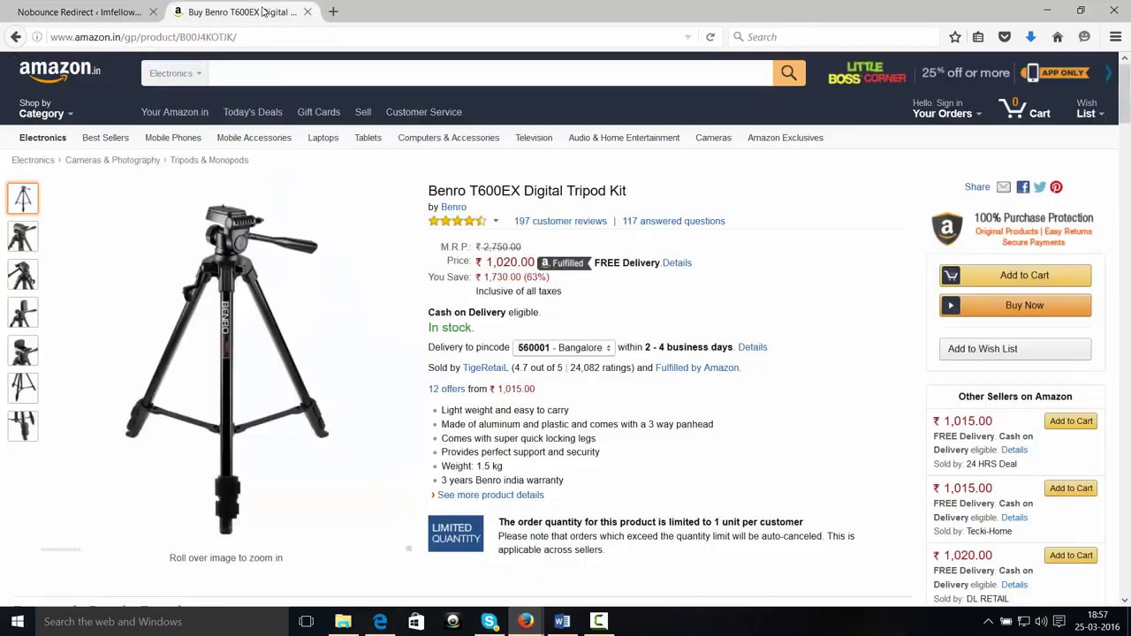
{"action": "left_click", "coordinate": [265, 11]}
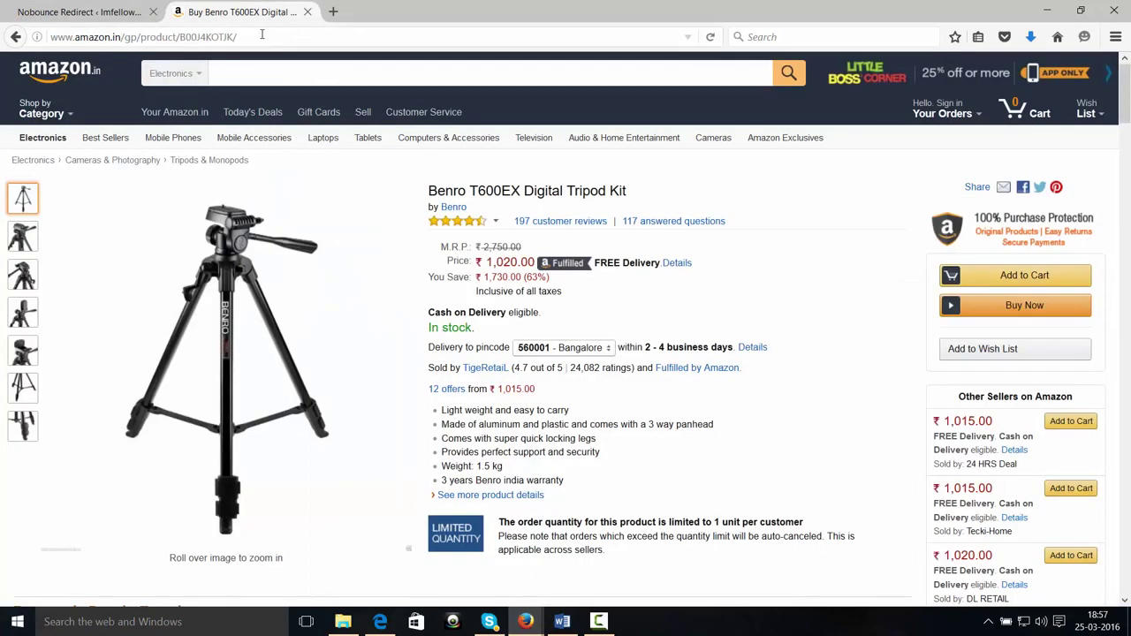
{"action": "left_click", "coordinate": [268, 39]}
{"action": "type", "text": "imfellow"}
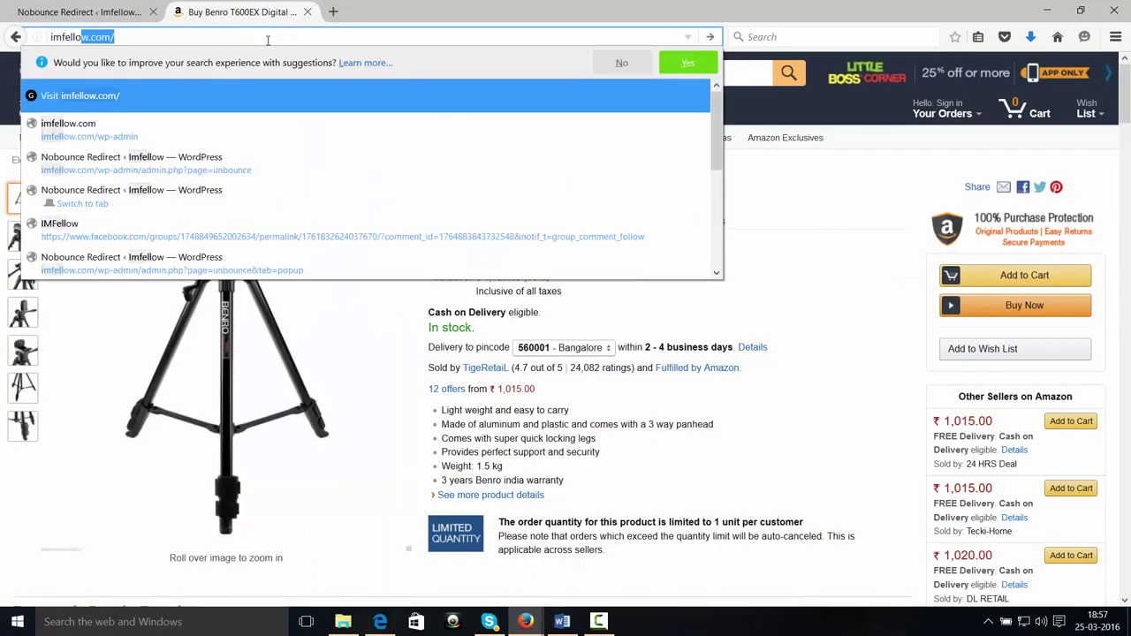
{"action": "type", "text": ".co"}
{"action": "key", "text": "Return"}
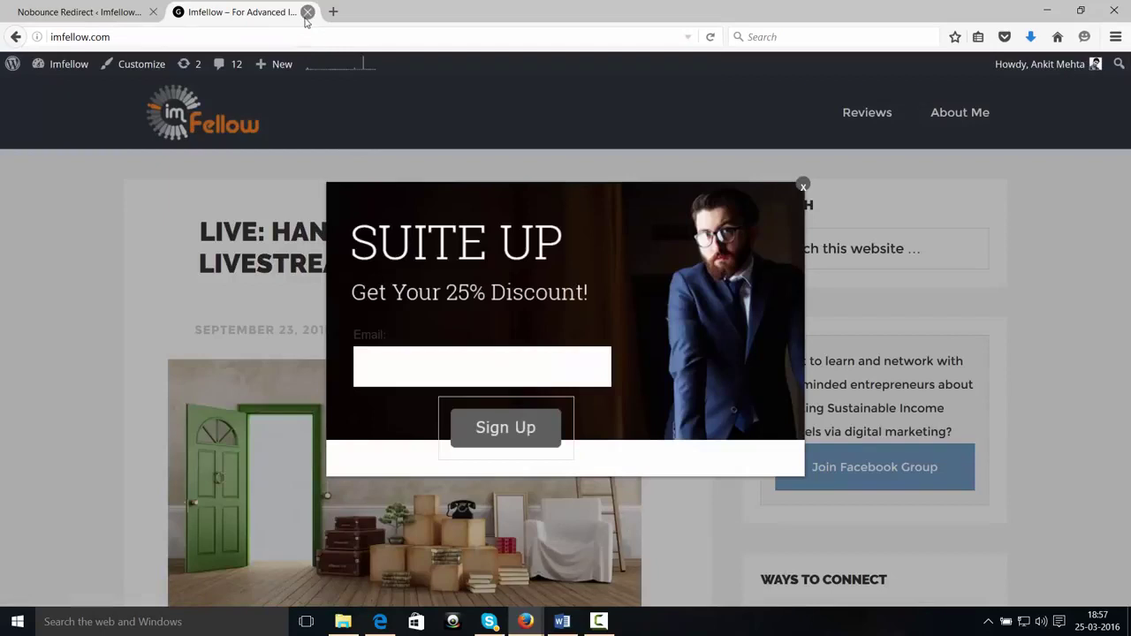
{"action": "left_click", "coordinate": [800, 185]}
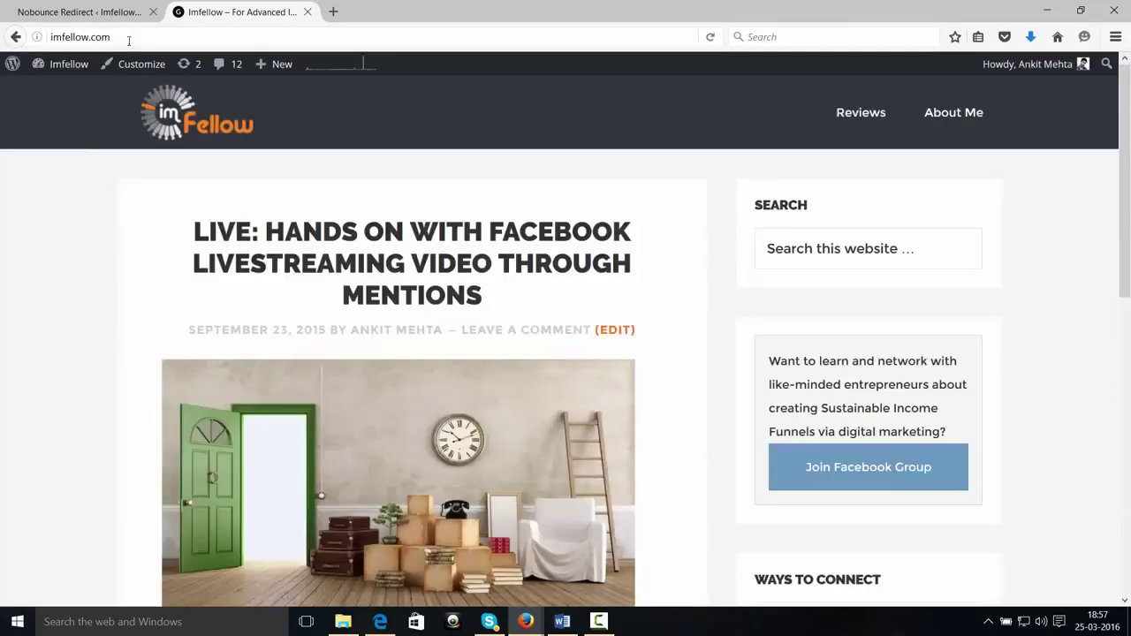
Return to the Nobounce Redirect settings tab and examine the Exit Popup option's redirect URL and message fields.
{"action": "left_click", "coordinate": [107, 15]}
{"action": "left_click", "coordinate": [262, 503]}
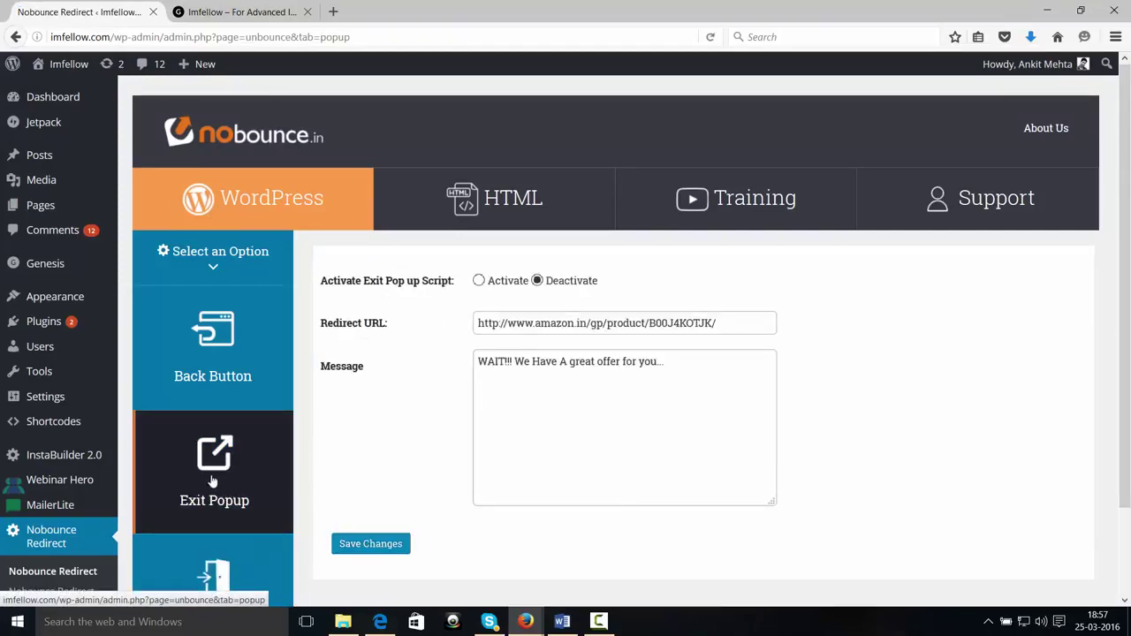
{"action": "left_click", "coordinate": [491, 322]}
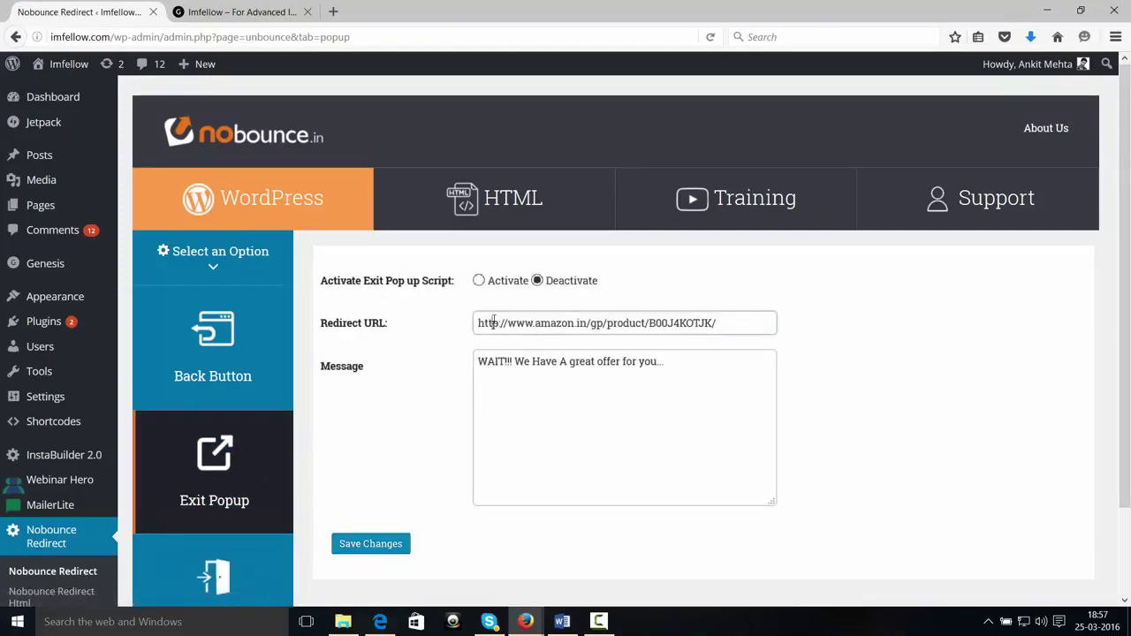
{"action": "key", "text": "ctrl+a"}
{"action": "left_click", "coordinate": [478, 362]}
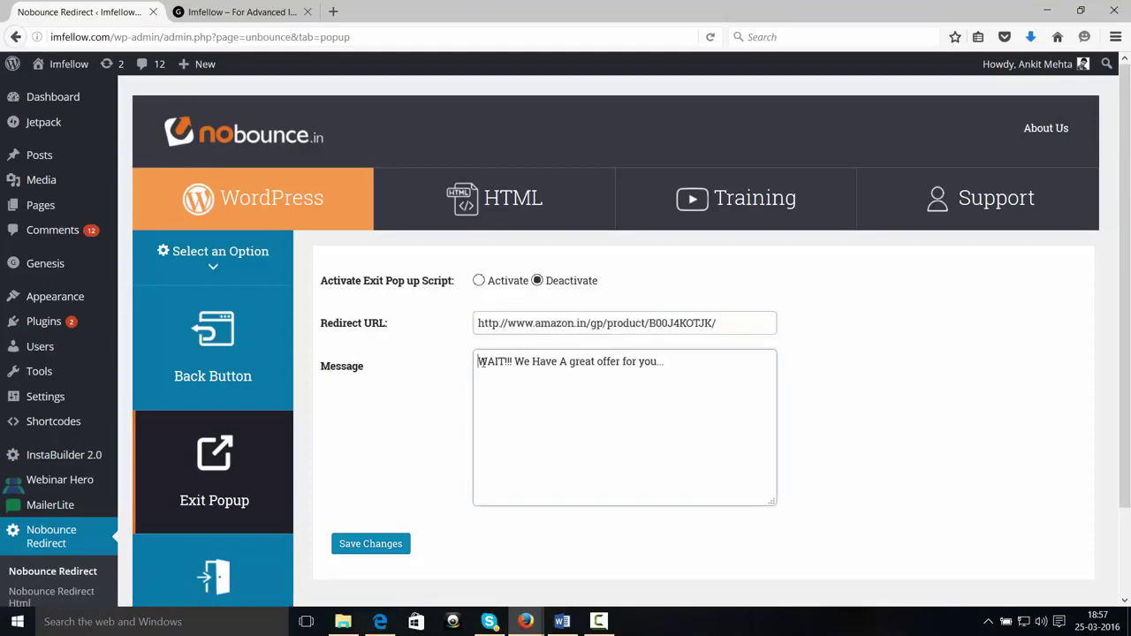